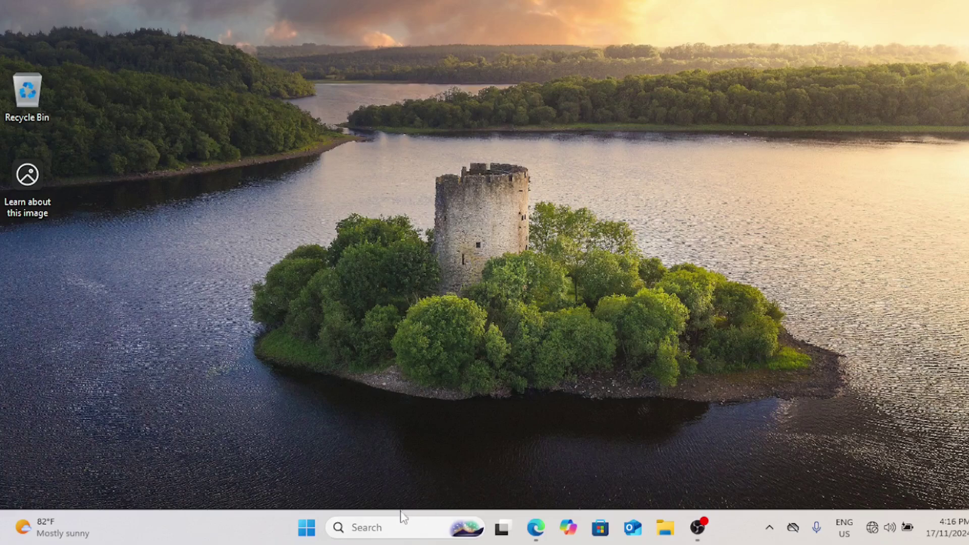
# Search Windows for 'sett' and launch the Settings app.
pyautogui.click(373, 527)
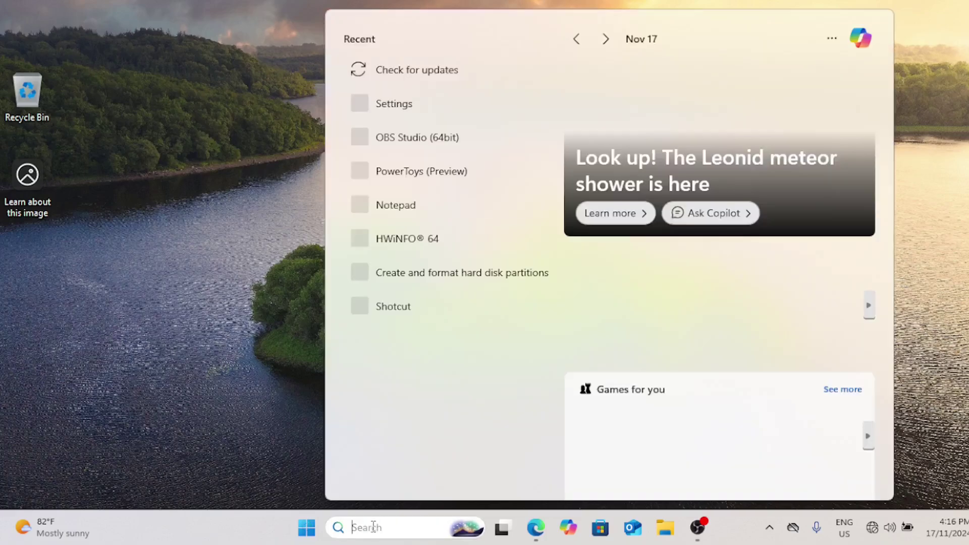
pyautogui.write('sett')
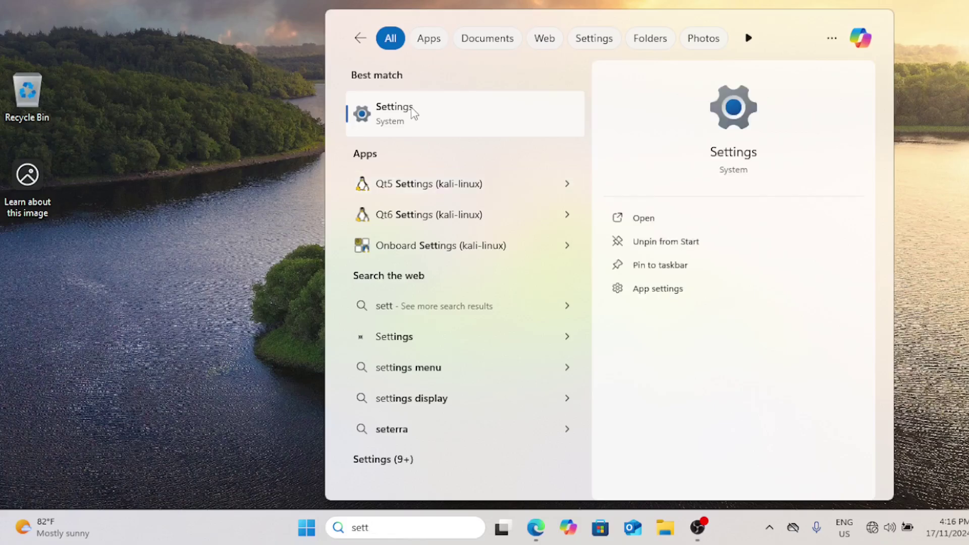
pyautogui.click(414, 113)
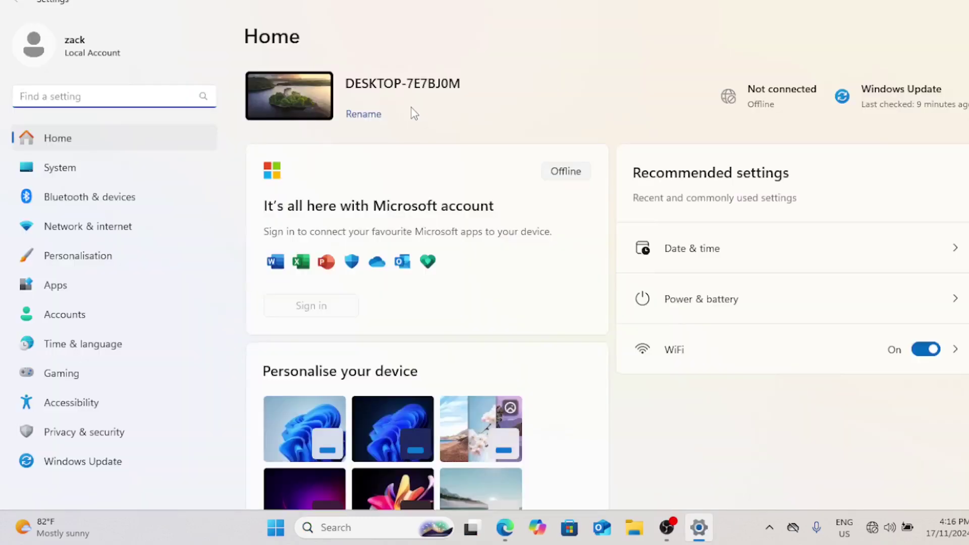
# Go to Accounts in Settings and open the Other users page.
pyautogui.click(81, 318)
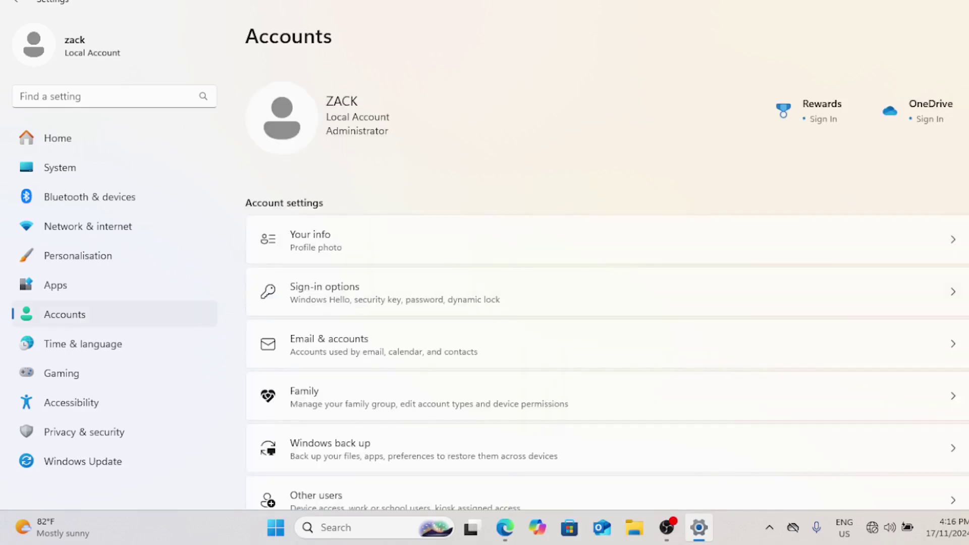
pyautogui.scroll(-4, 606, 288)
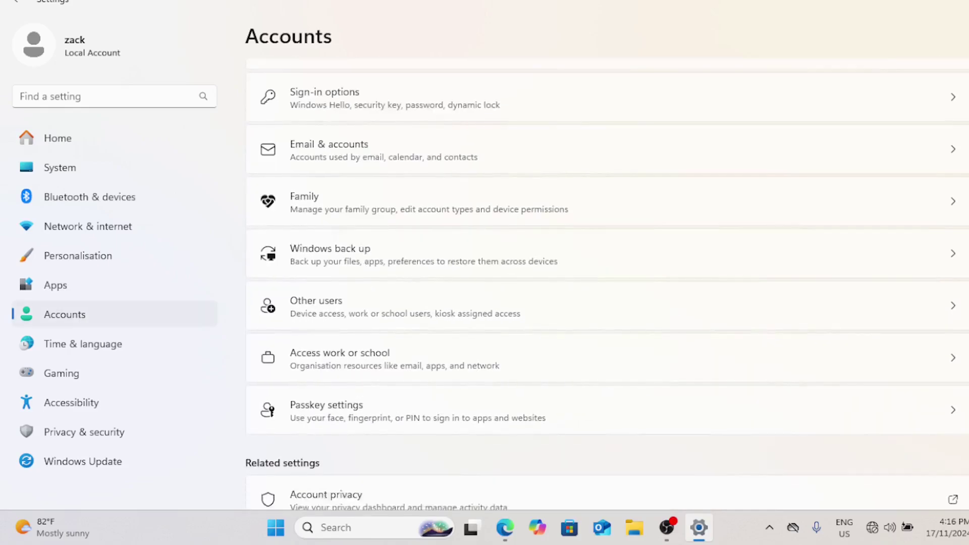
pyautogui.scroll(-1, 605, 287)
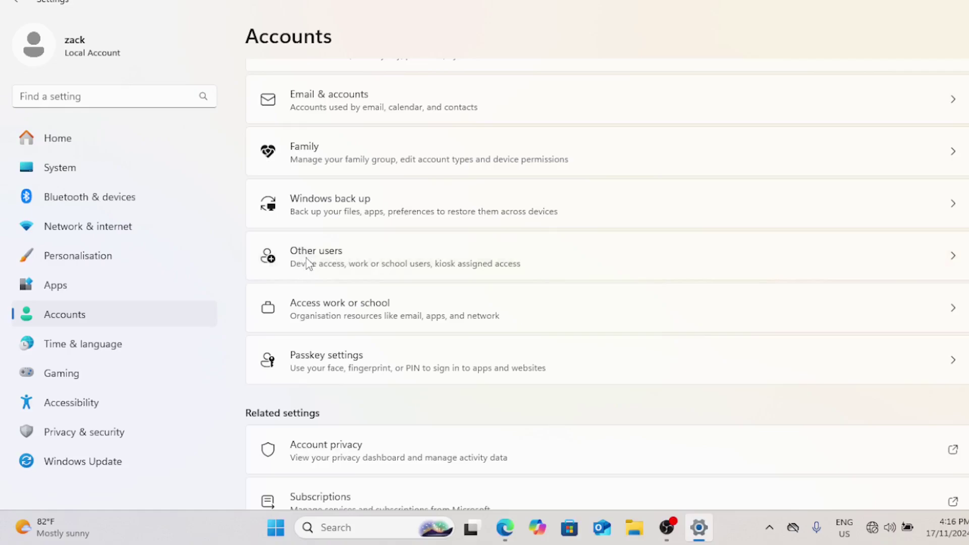
pyautogui.click(309, 262)
# Start adding an account and choose 'I don't have this person's sign-in information'.
pyautogui.click(903, 112)
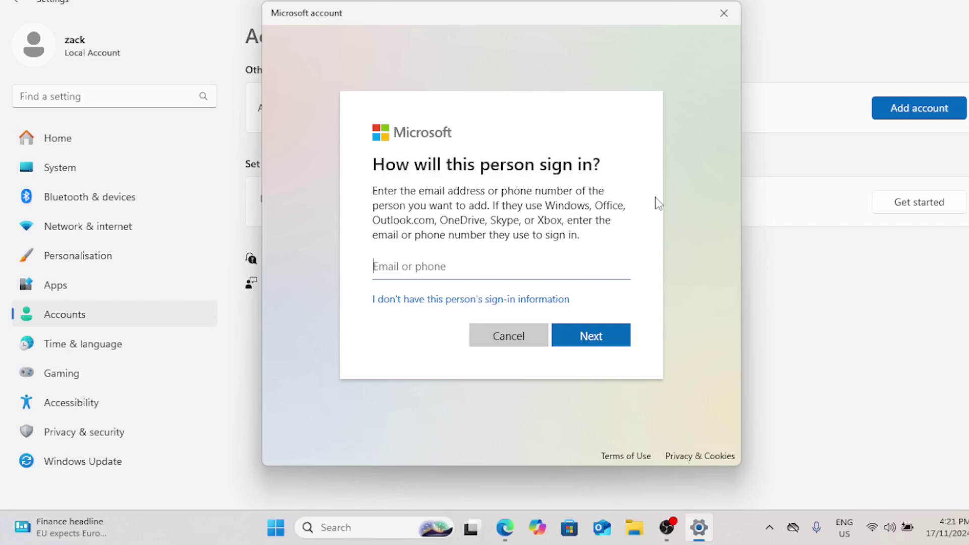
pyautogui.click(506, 305)
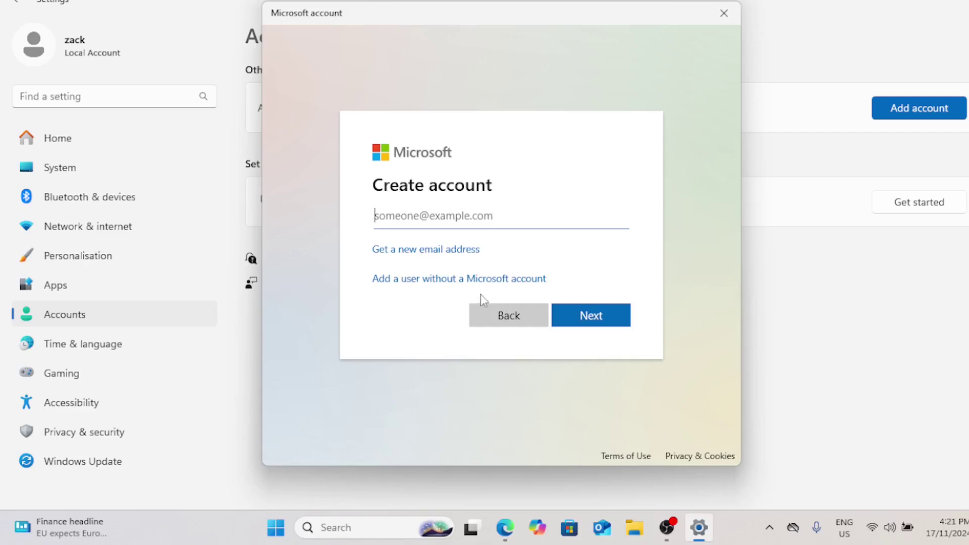
# Add a user without a Microsoft account named 'walu' and enter an all-caps password.
pyautogui.click(421, 285)
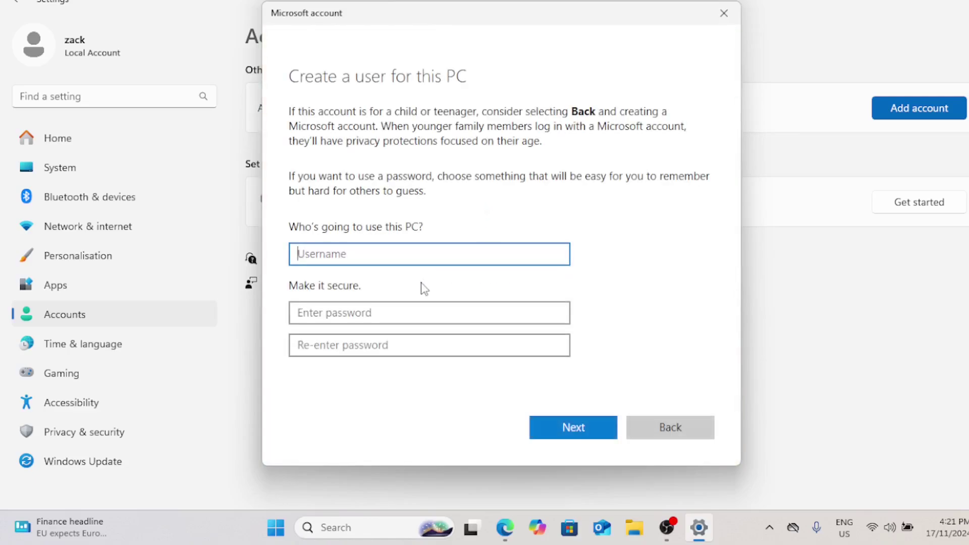
pyautogui.write('walu')
pyautogui.click(397, 313)
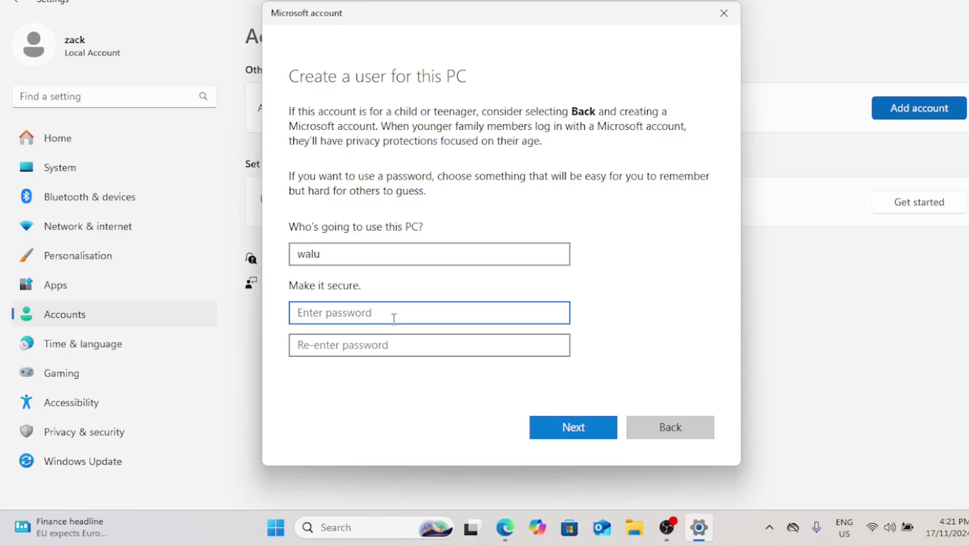
pyautogui.press('capslock')
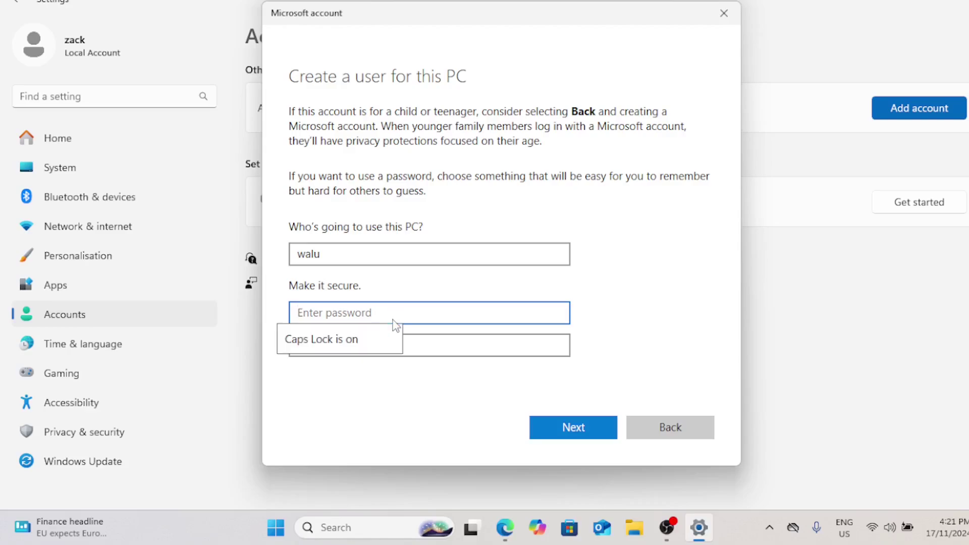
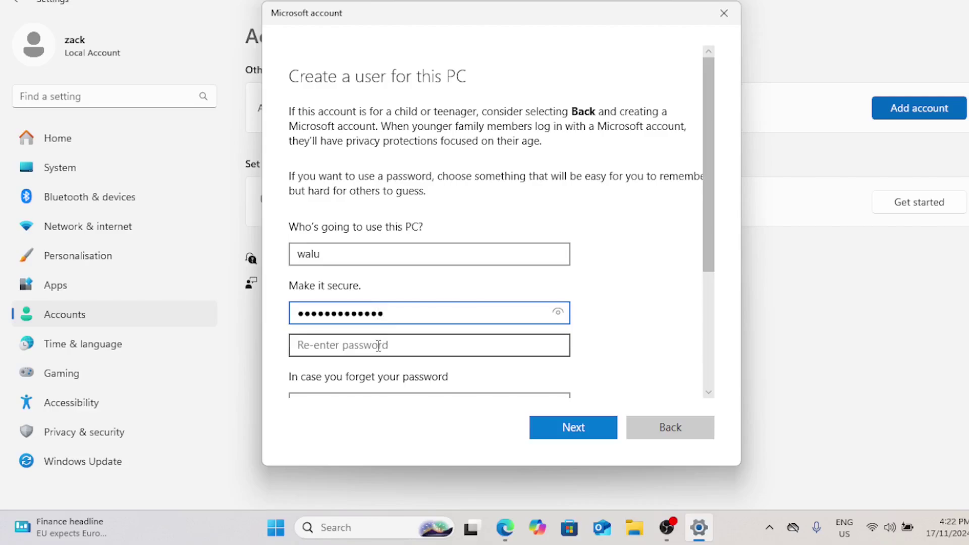
pyautogui.click(378, 346)
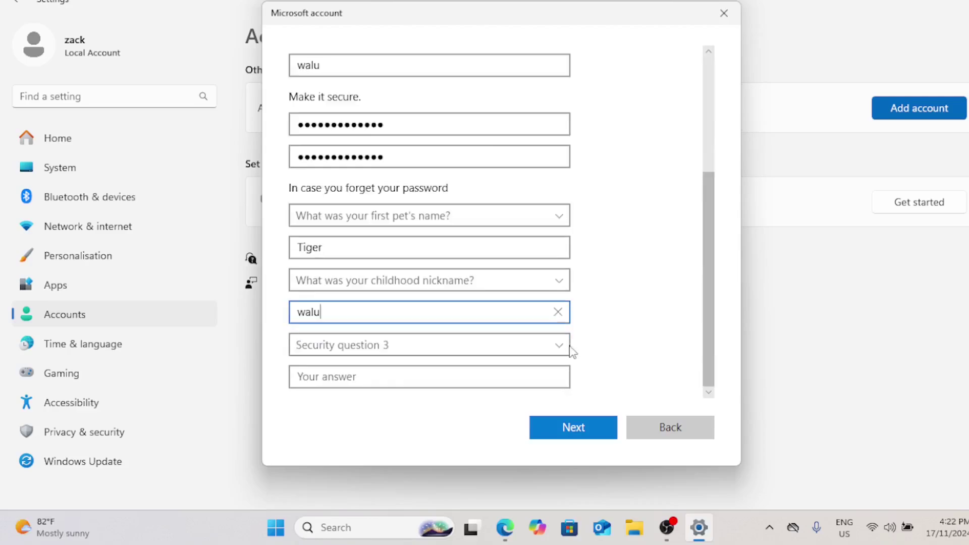
# Choose the oldest-cousin security question, enter its answer, and create the account.
pyautogui.click(571, 352)
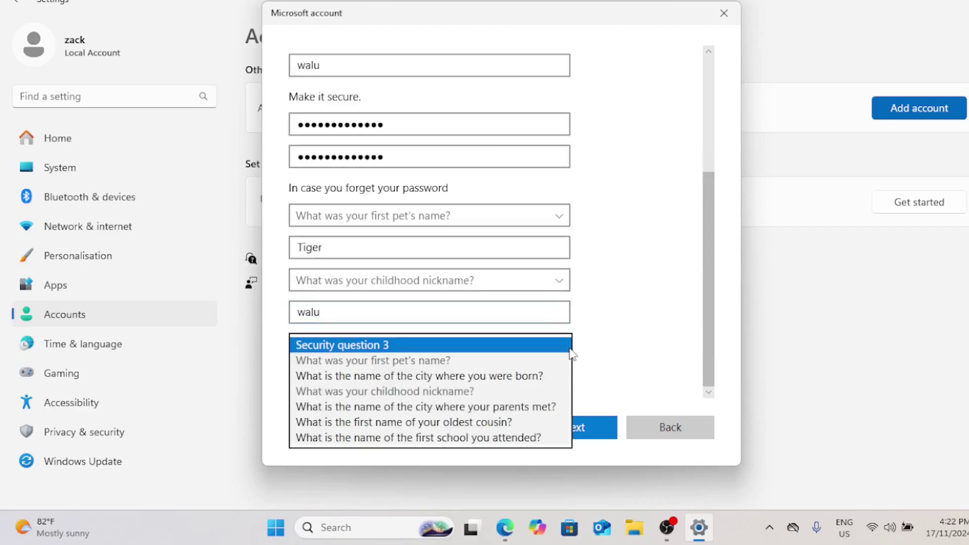
pyautogui.click(536, 420)
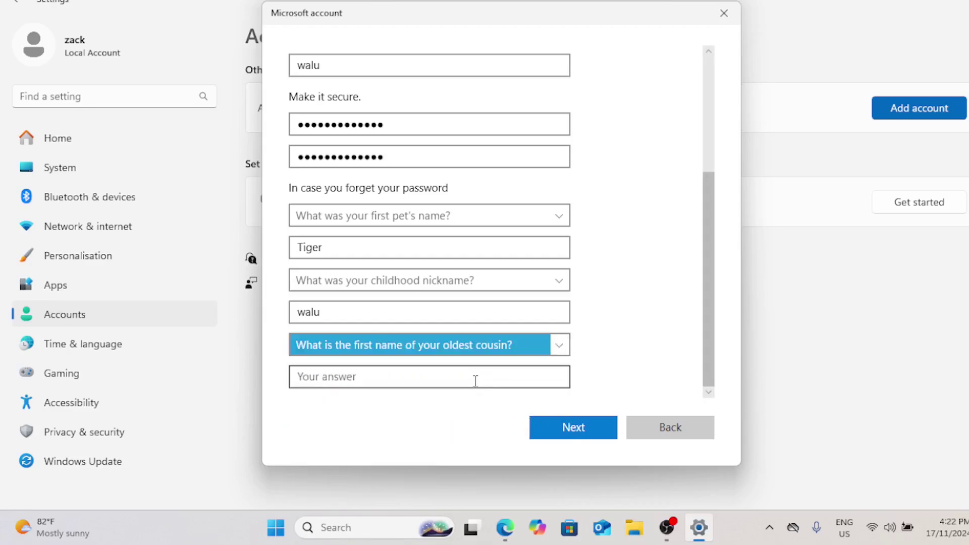
pyautogui.click(475, 382)
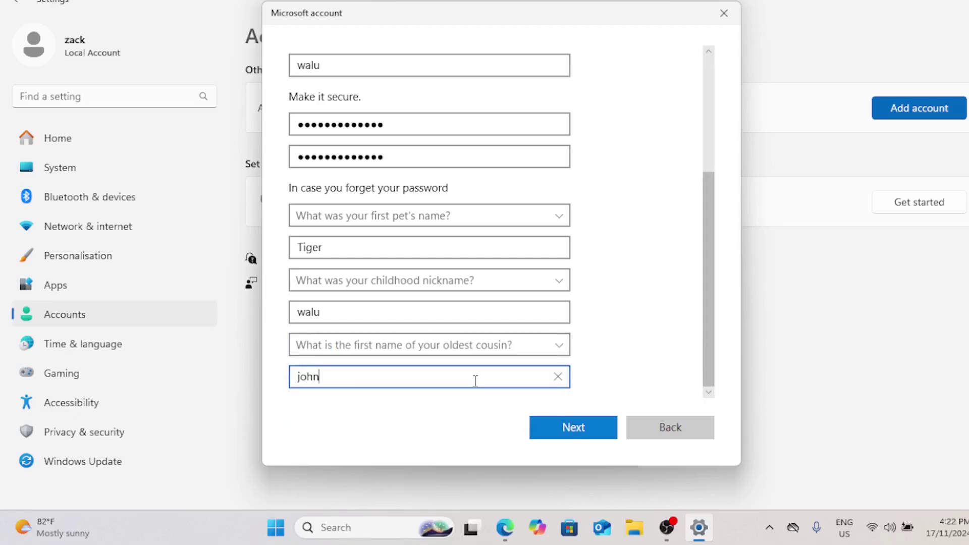
pyautogui.click(574, 430)
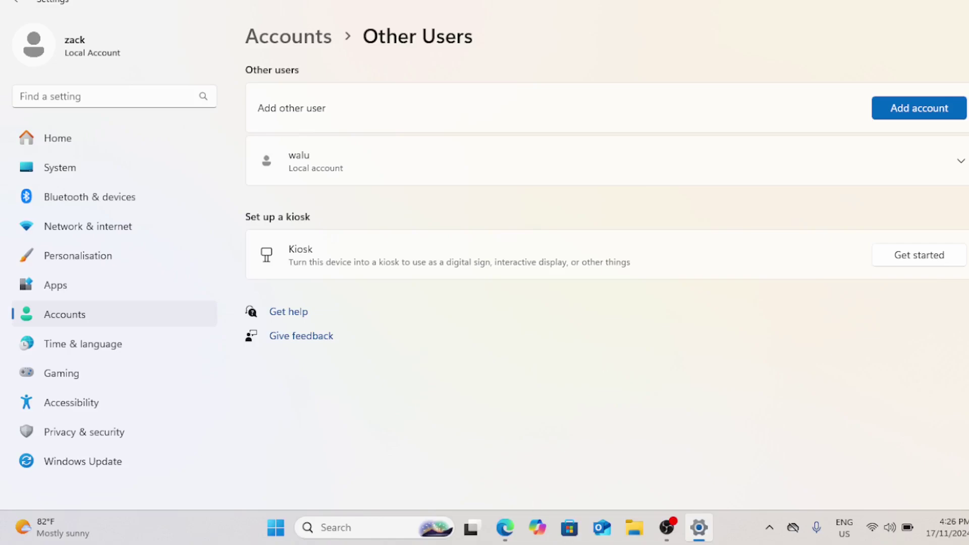
# Close Settings and launch Computer Management from a Windows Search for 'computer'.
pyautogui.hotkey('alt', 'F4')
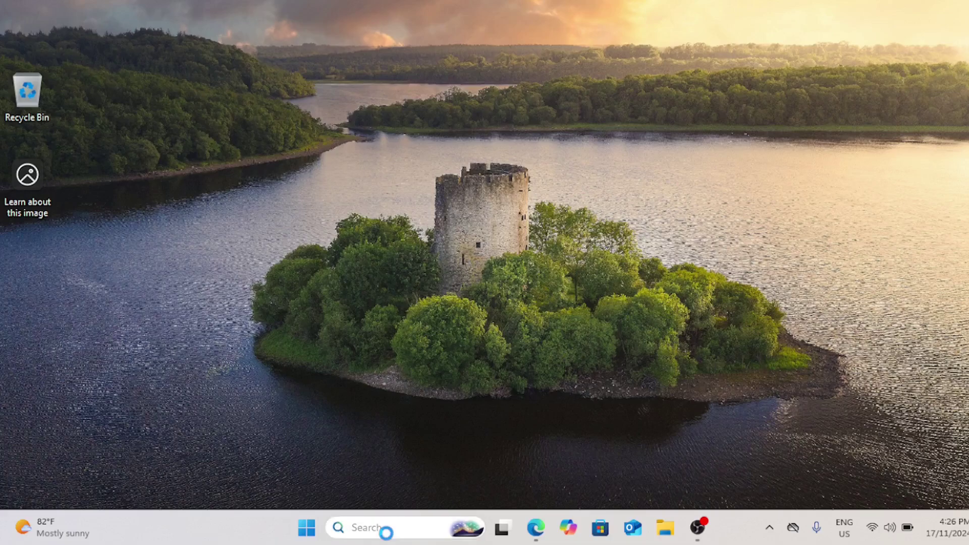
pyautogui.click(387, 527)
pyautogui.write('d')
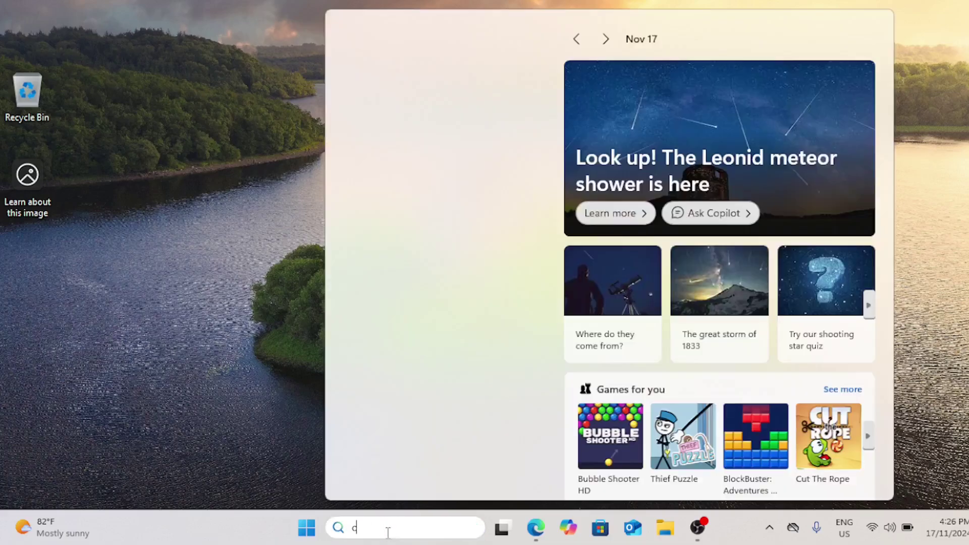
pyautogui.write('omputer')
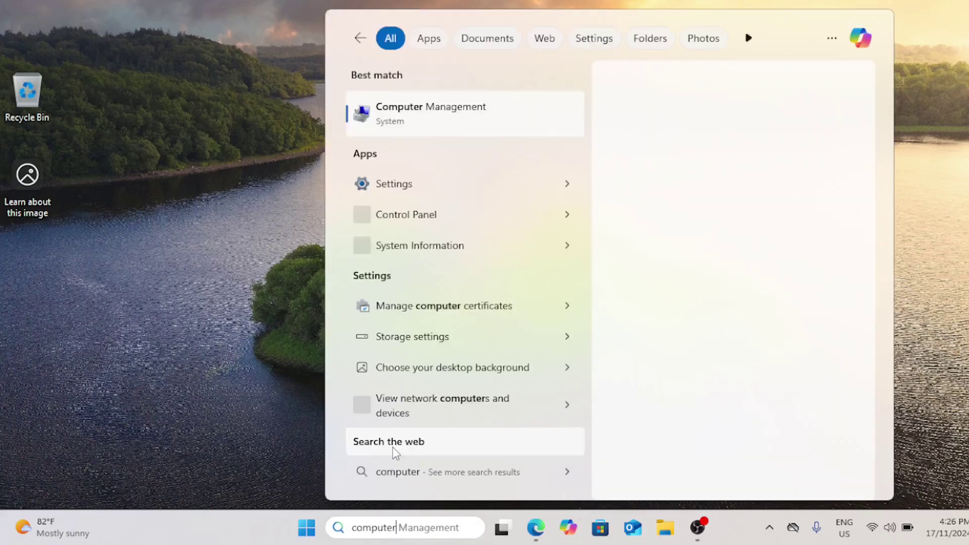
pyautogui.click(424, 130)
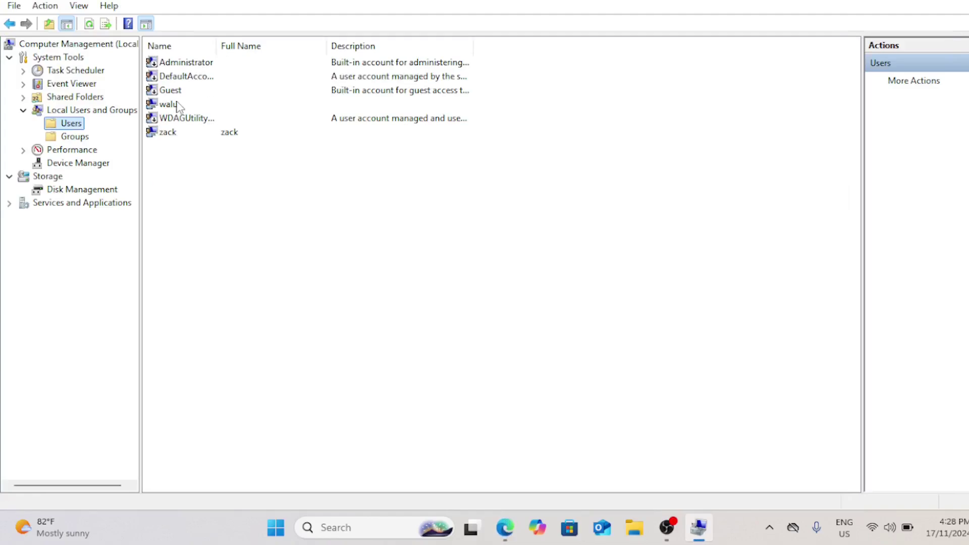
# Open the Properties dialog of user 'walu' from the Users list.
pyautogui.click(173, 108)
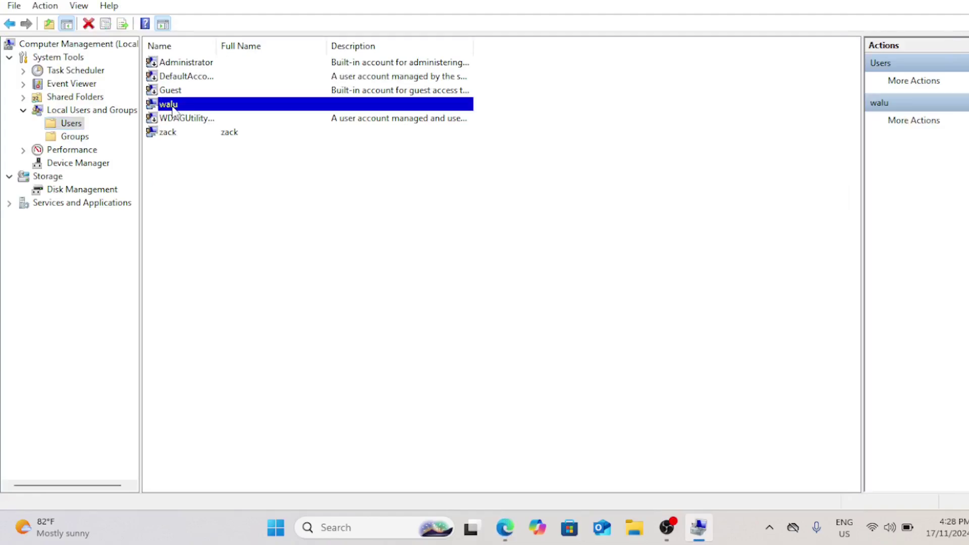
pyautogui.rightClick(172, 108)
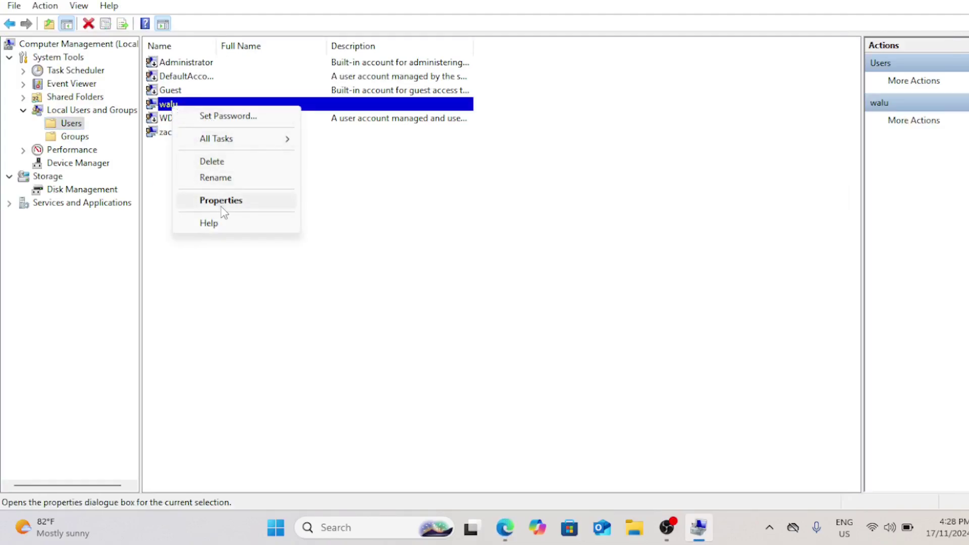
pyautogui.click(224, 206)
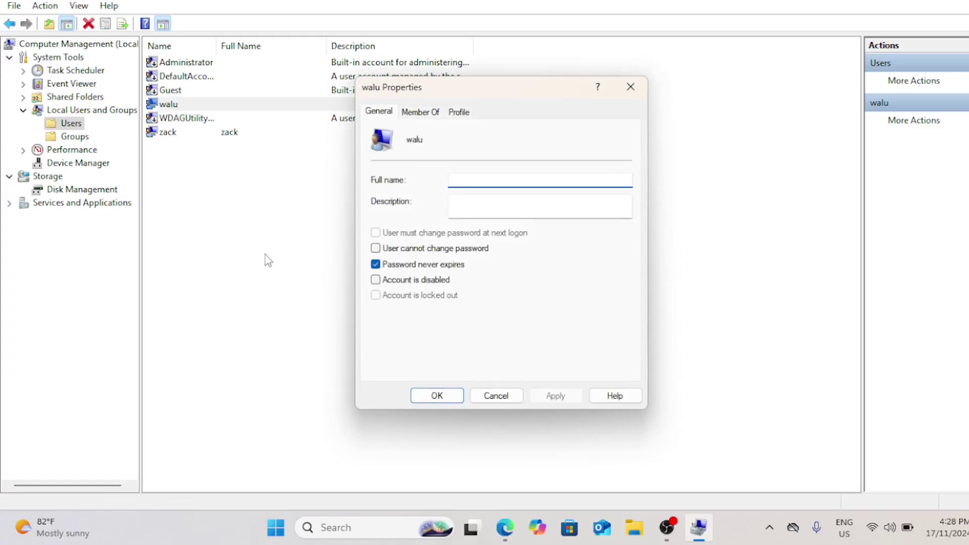
# On walu's Member Of tab, search all local groups and add Guests.
pyautogui.click(414, 111)
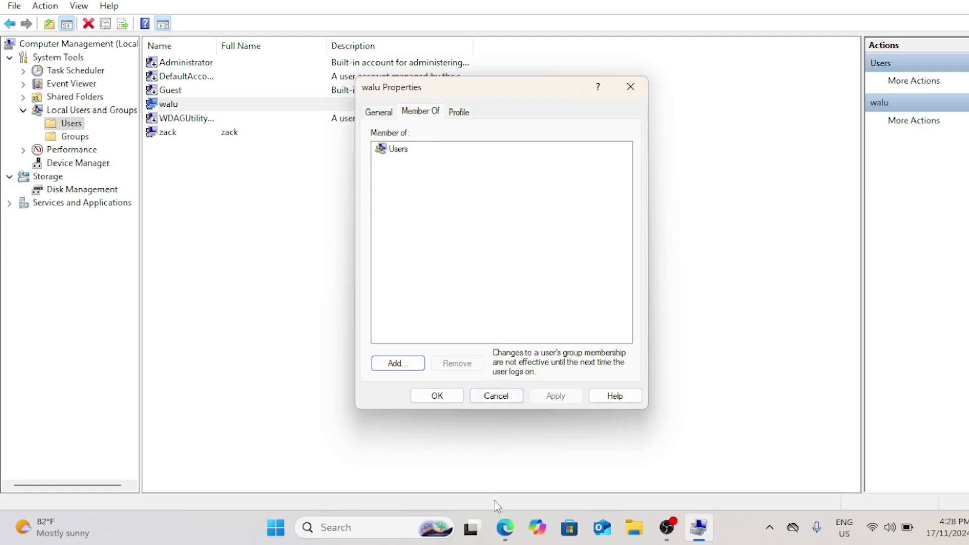
pyautogui.click(398, 363)
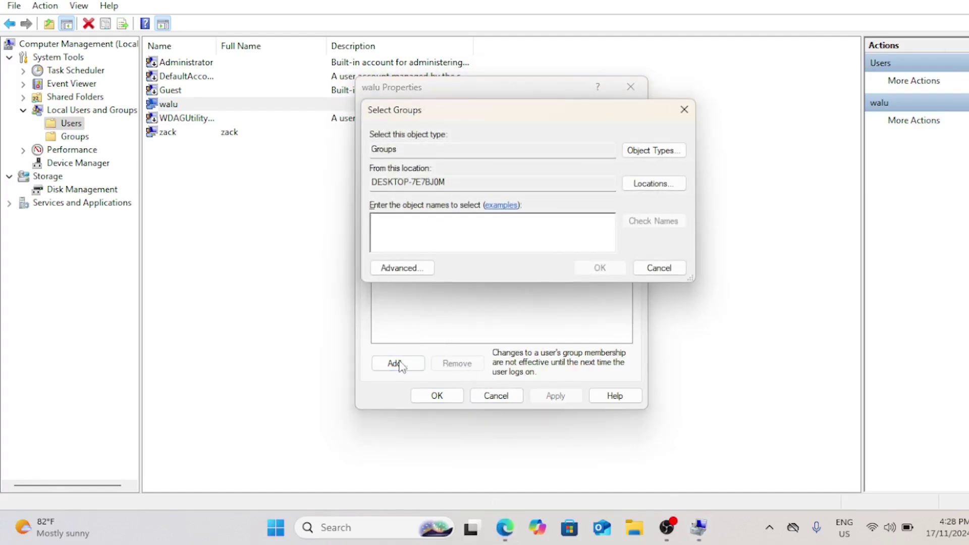
pyautogui.click(418, 268)
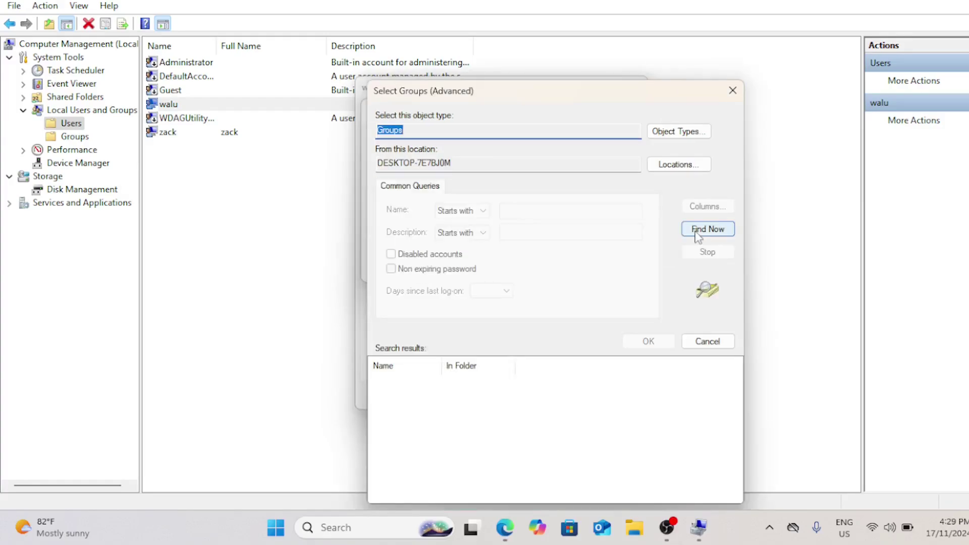
pyautogui.click(698, 231)
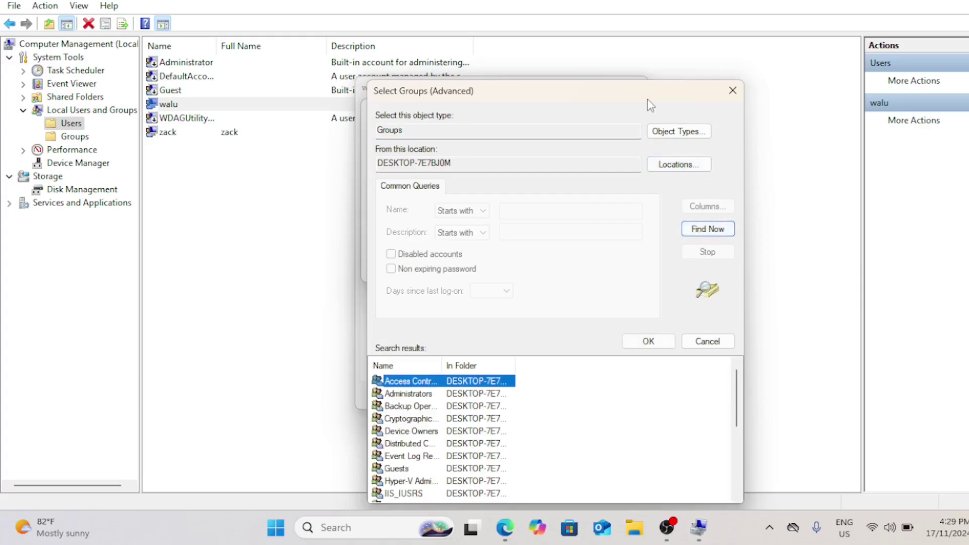
pyautogui.moveTo(647, 99); pyautogui.dragTo(641, 35)
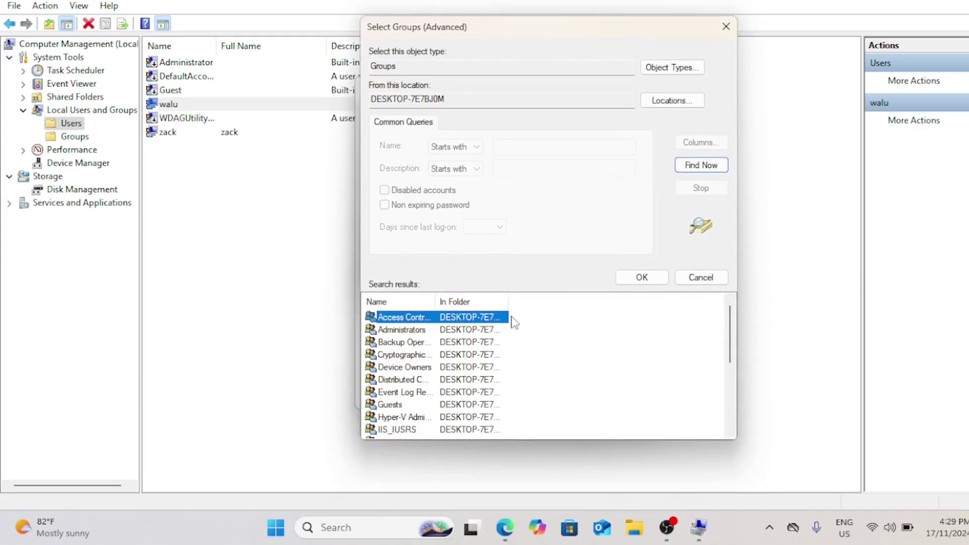
pyautogui.moveTo(435, 301); pyautogui.dragTo(469, 305)
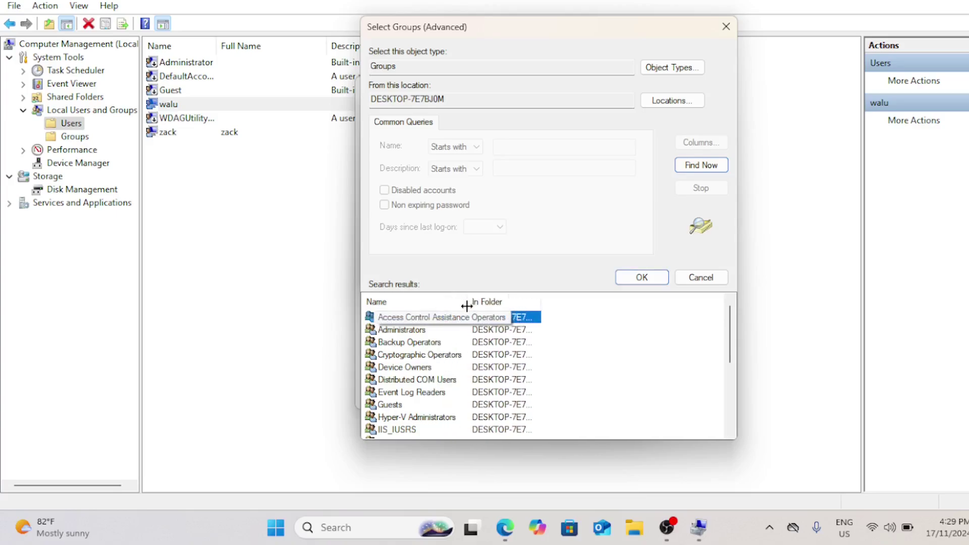
pyautogui.click(401, 406)
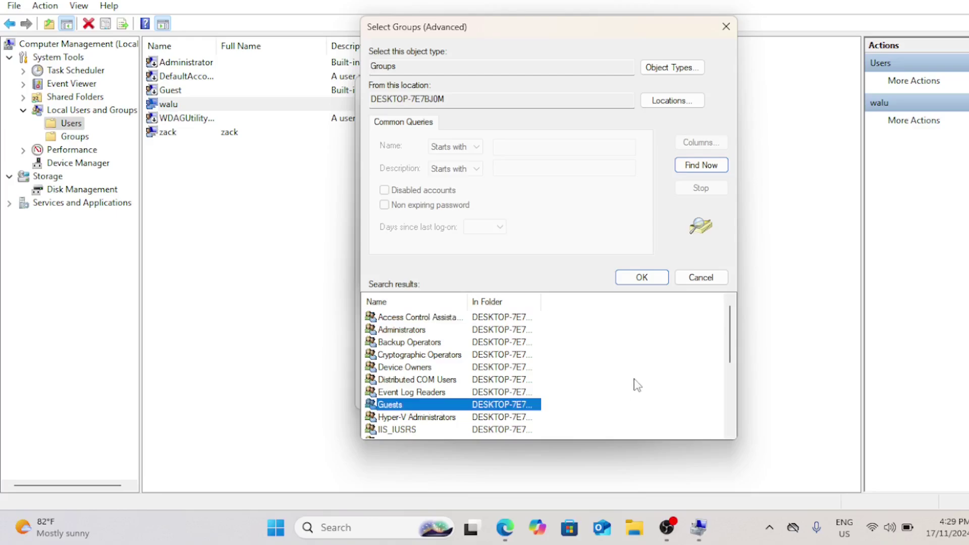
pyautogui.click(635, 277)
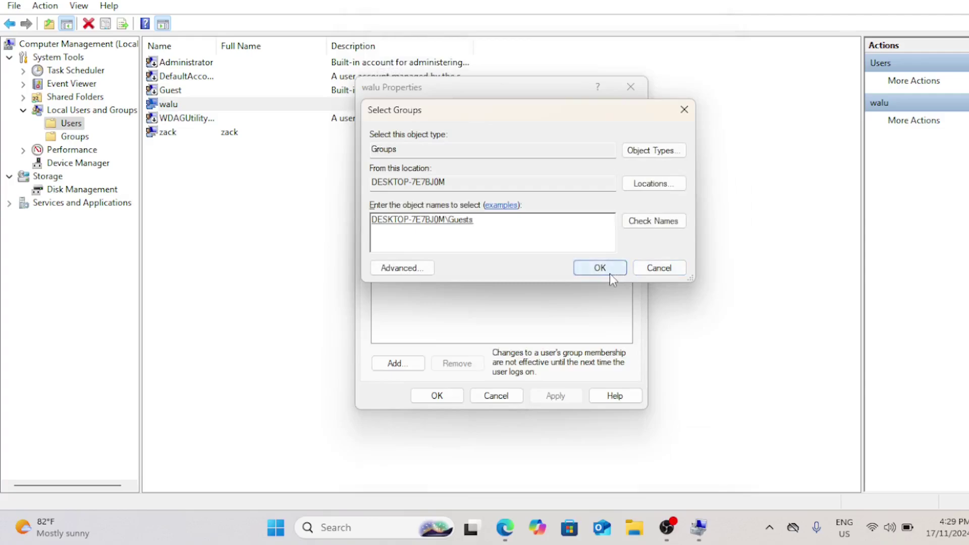
pyautogui.click(608, 271)
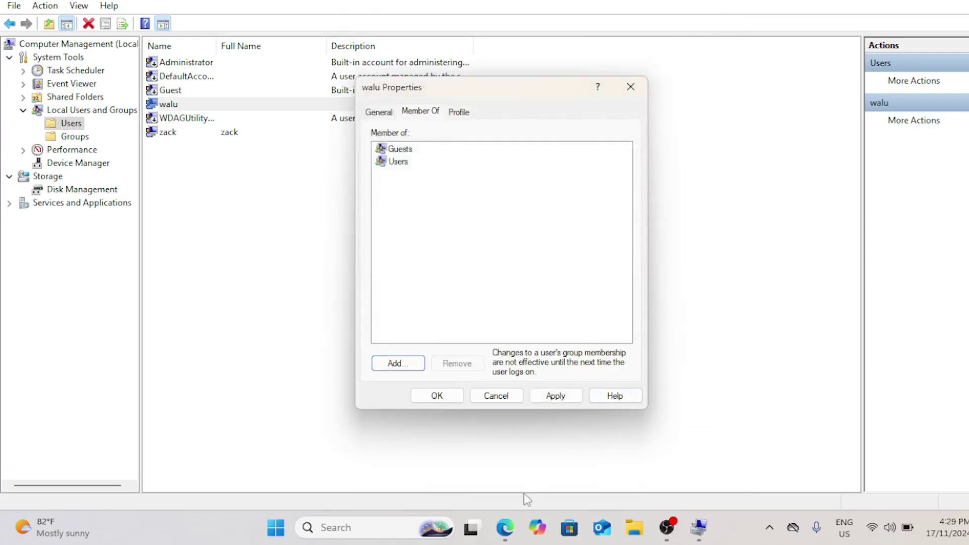
# Remove walu from the Users group, apply, and close the Properties dialog.
pyautogui.click(403, 162)
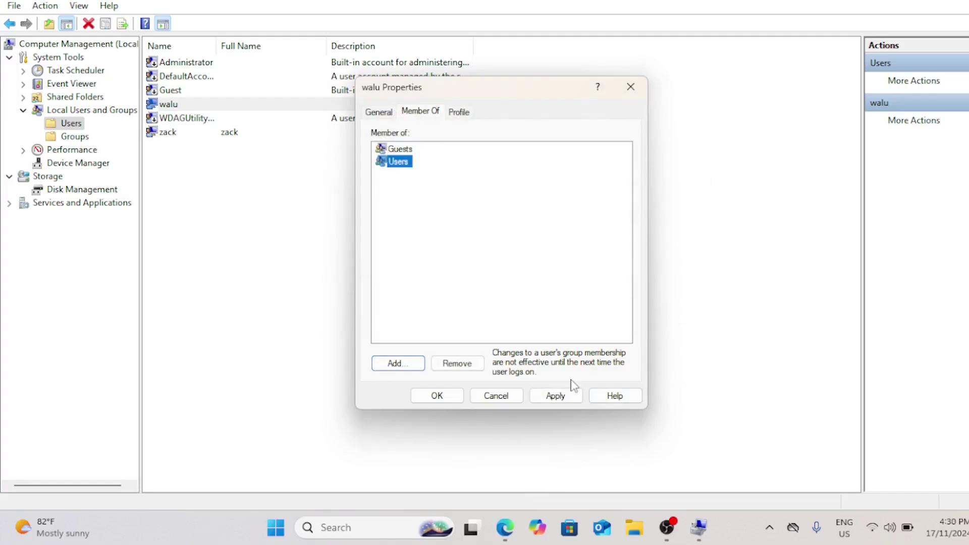
pyautogui.click(468, 364)
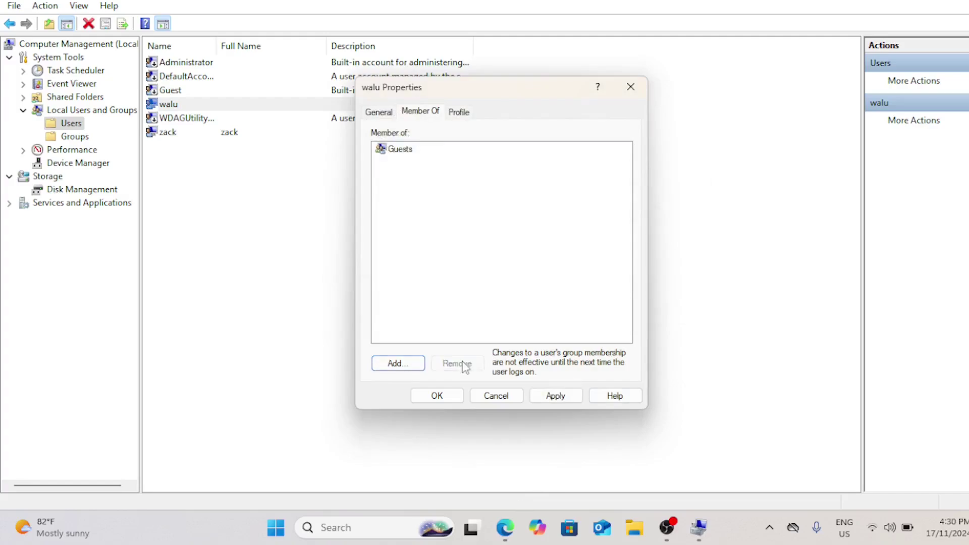
pyautogui.click(551, 396)
pyautogui.click(437, 396)
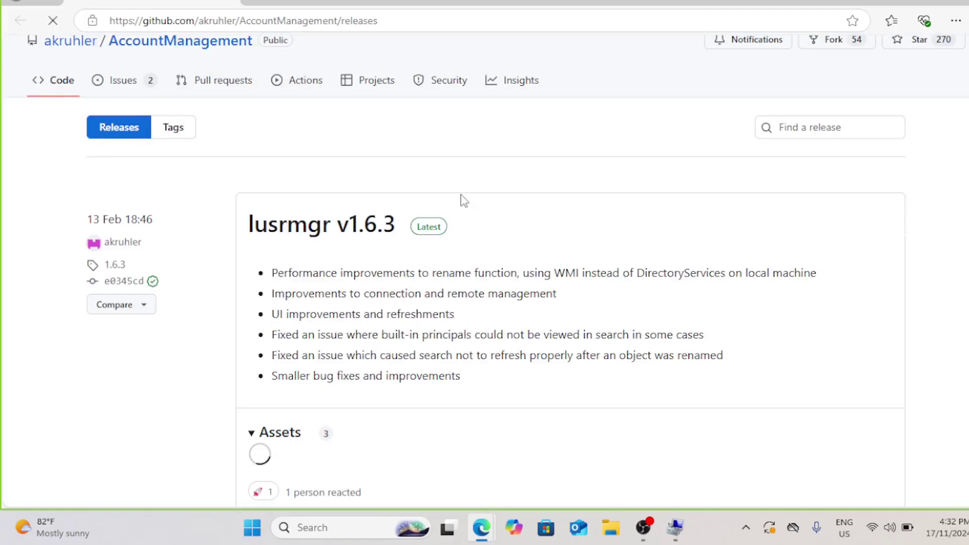
# Download lusrmgr.exe from the v1.6.3 release assets and run it from Downloads.
pyautogui.scroll(-2, 464, 201)
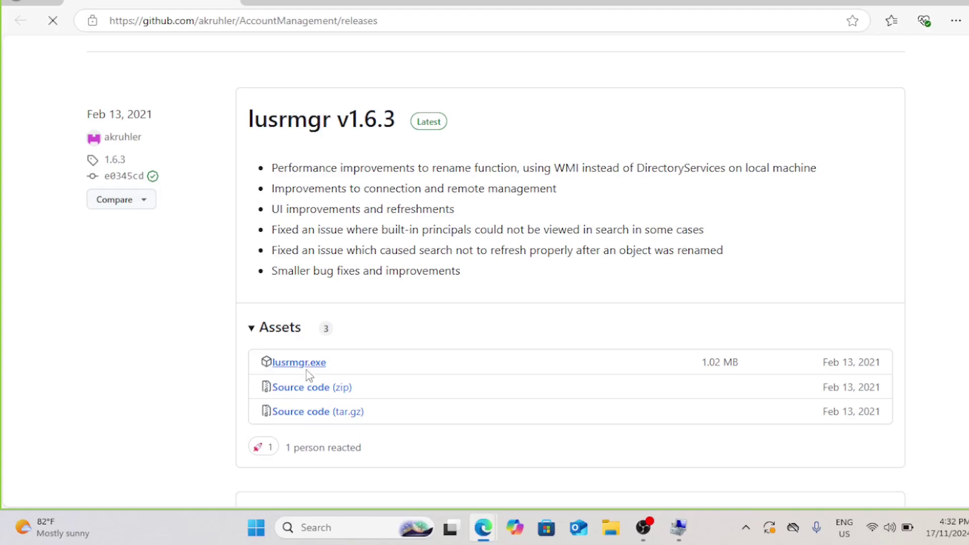
pyautogui.scroll(-3, 309, 376)
pyautogui.click(317, 246)
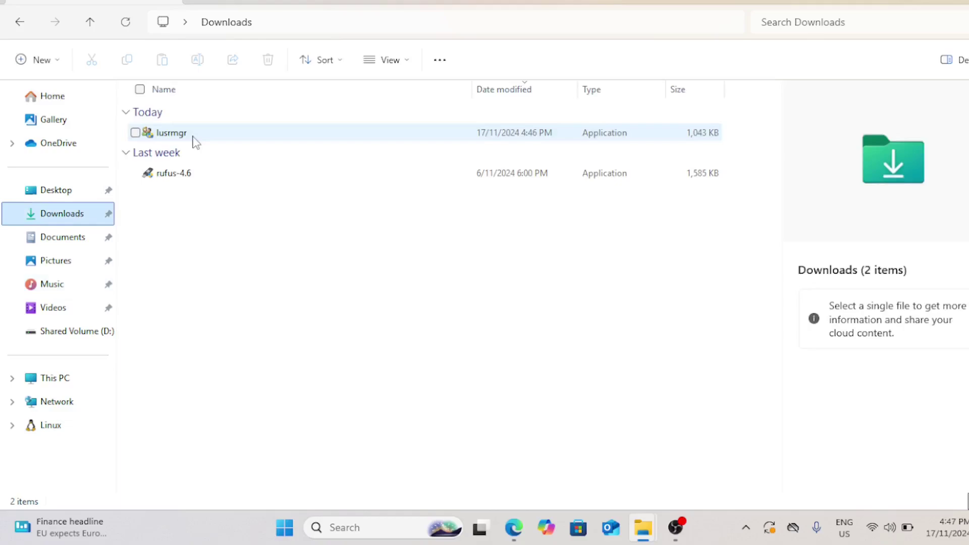
pyautogui.doubleClick(195, 137)
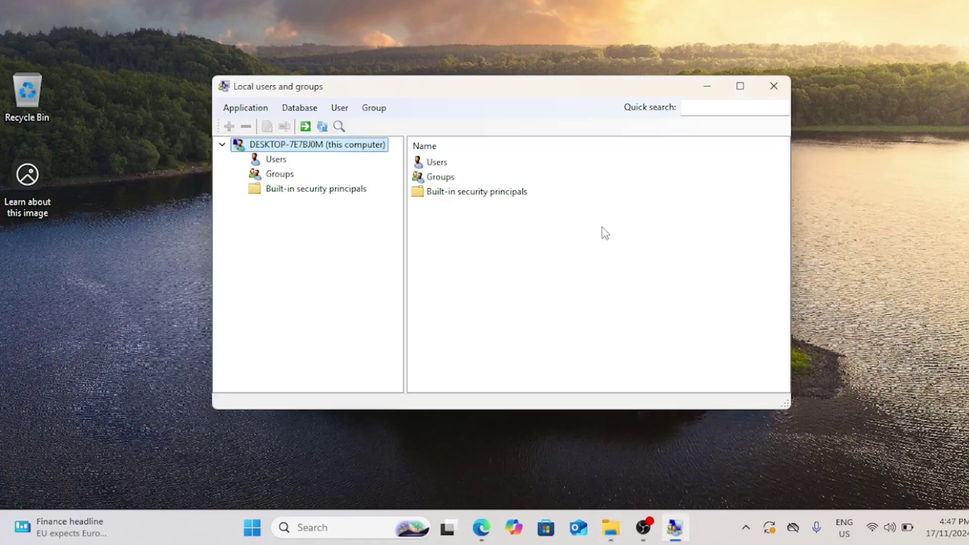
# Maximize lusrmgr, list local users, and open the last account's settings showing its groups.
pyautogui.click(745, 86)
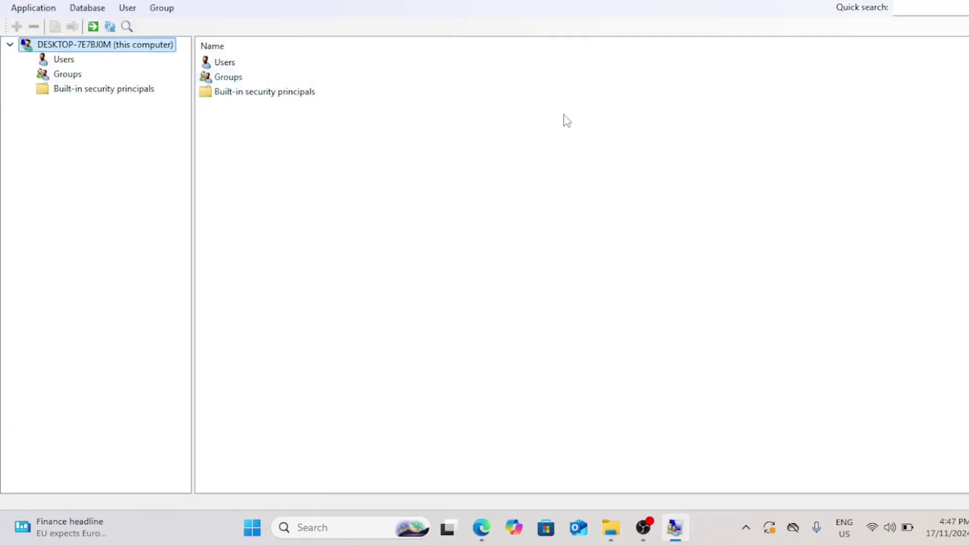
pyautogui.click(64, 60)
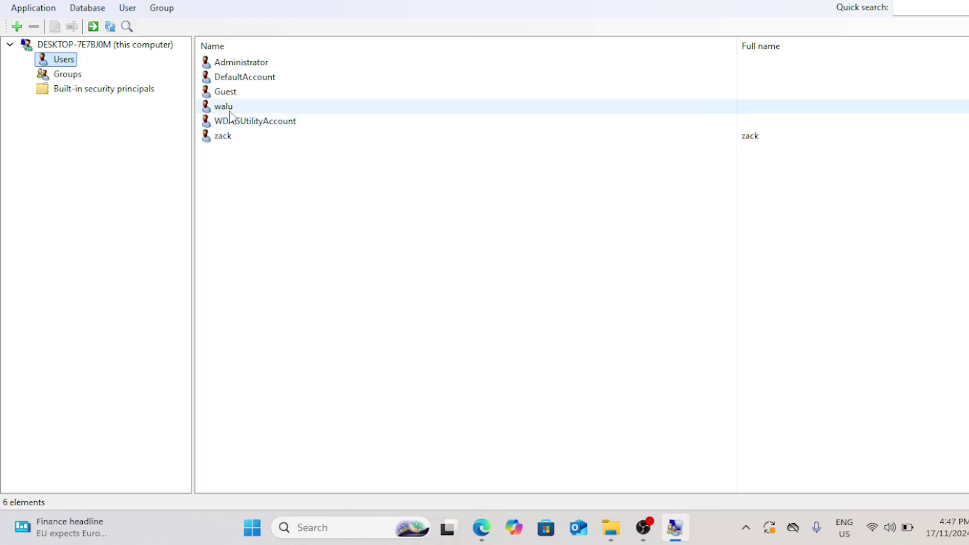
pyautogui.click(229, 141)
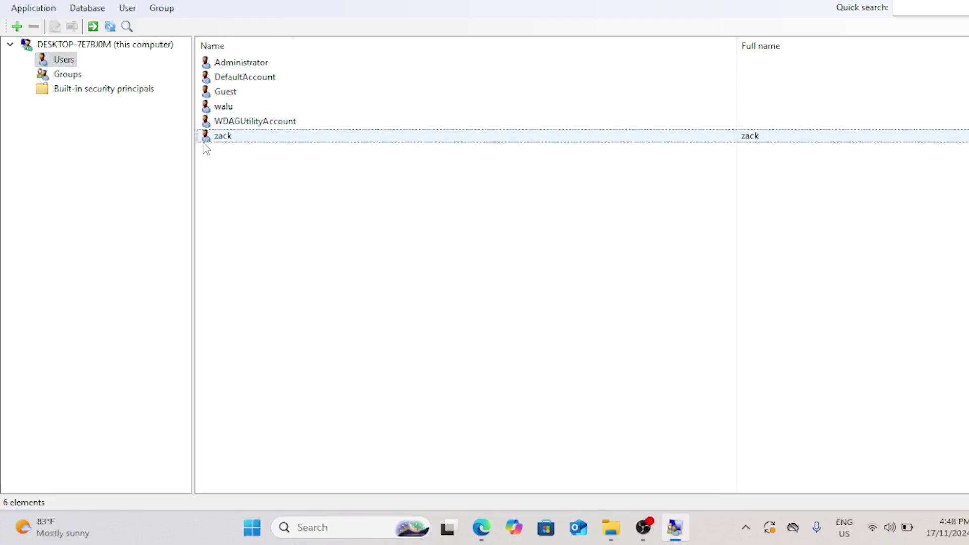
pyautogui.click(217, 141)
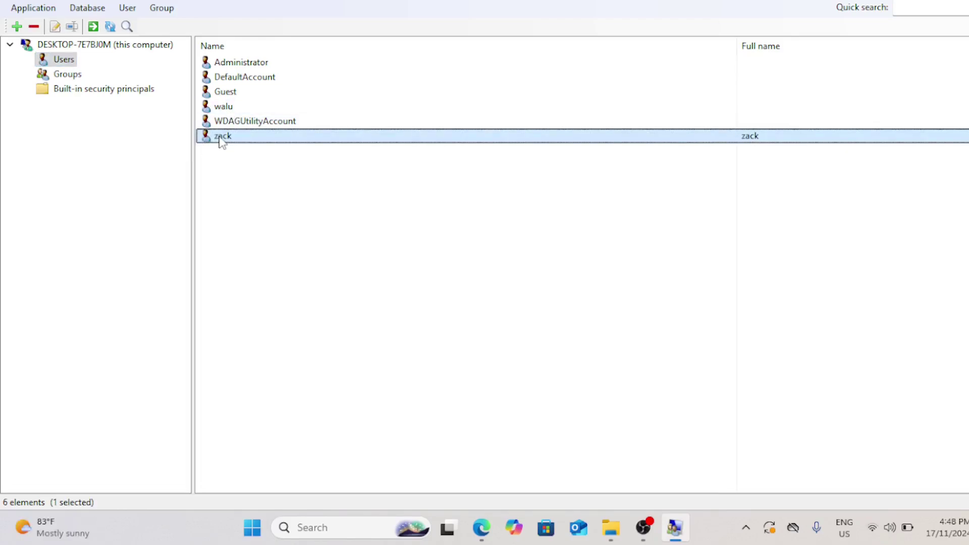
pyautogui.doubleClick(218, 139)
pyautogui.hotkey('ctrl', 'shift', 'Tab')
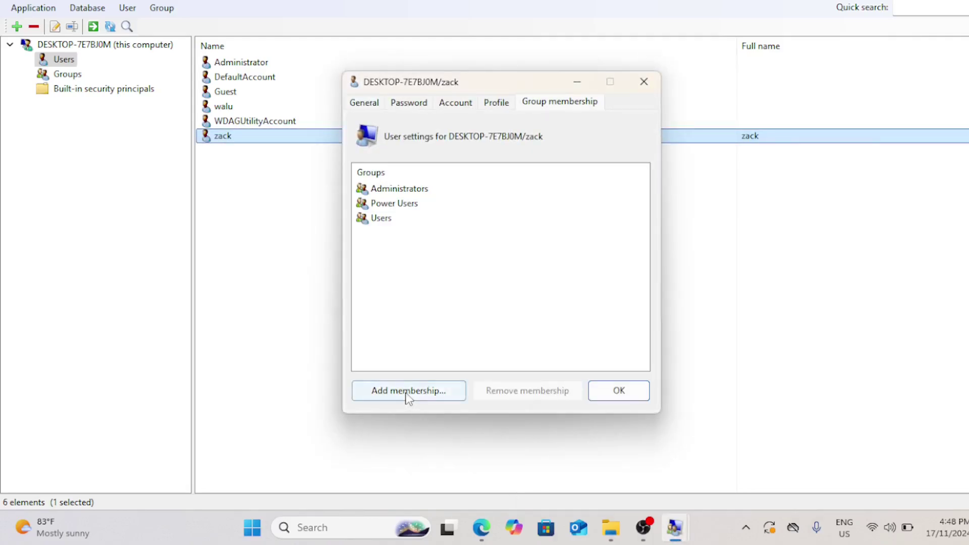
pyautogui.click(406, 391)
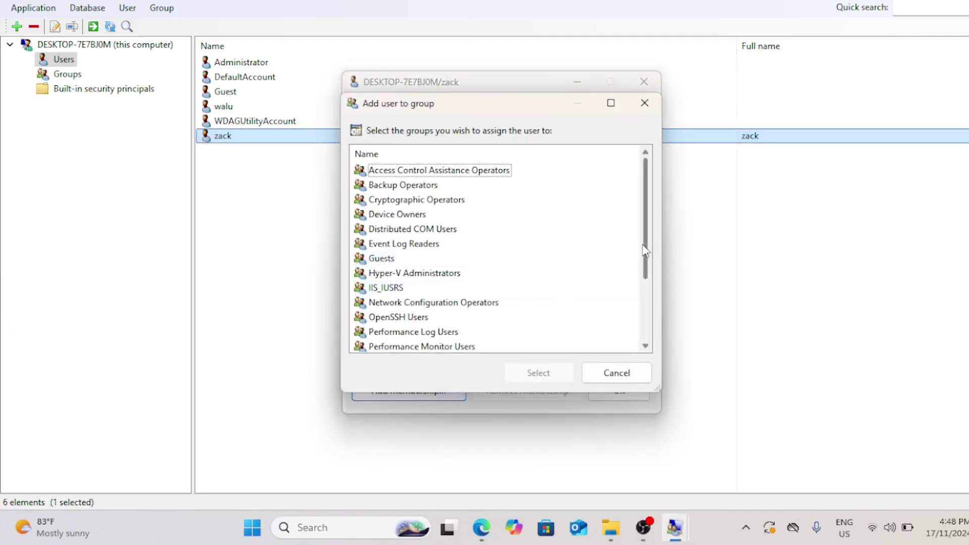
pyautogui.moveTo(648, 231); pyautogui.dragTo(649, 272)
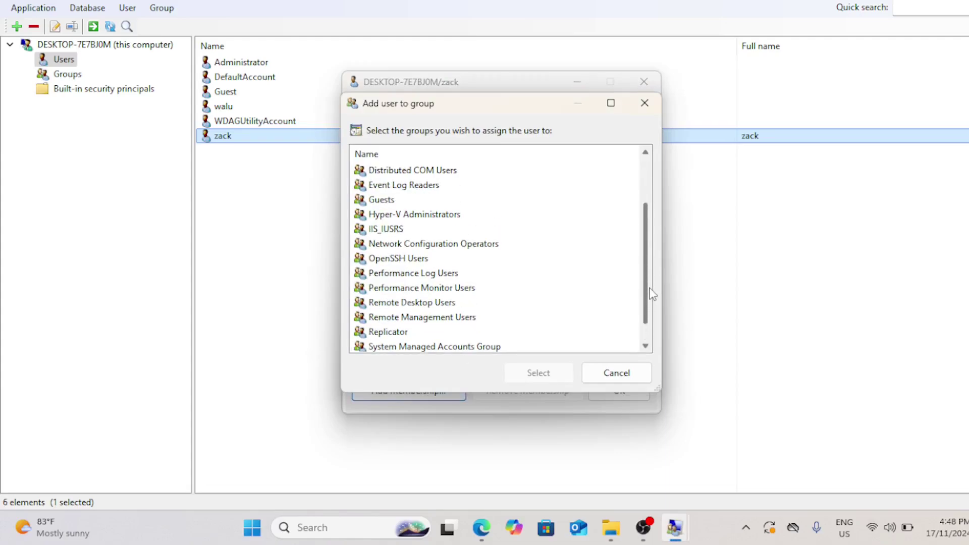
pyautogui.doubleClick(391, 202)
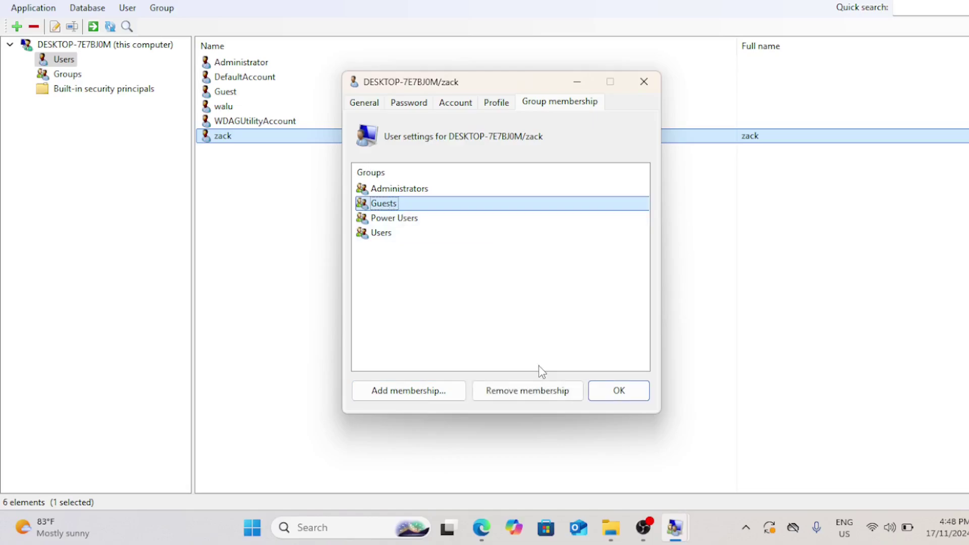
pyautogui.click(526, 392)
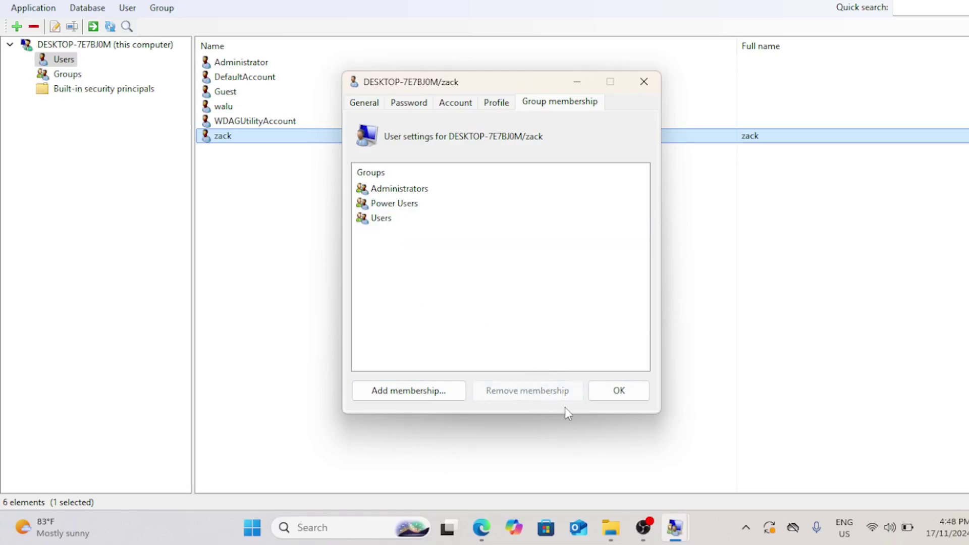